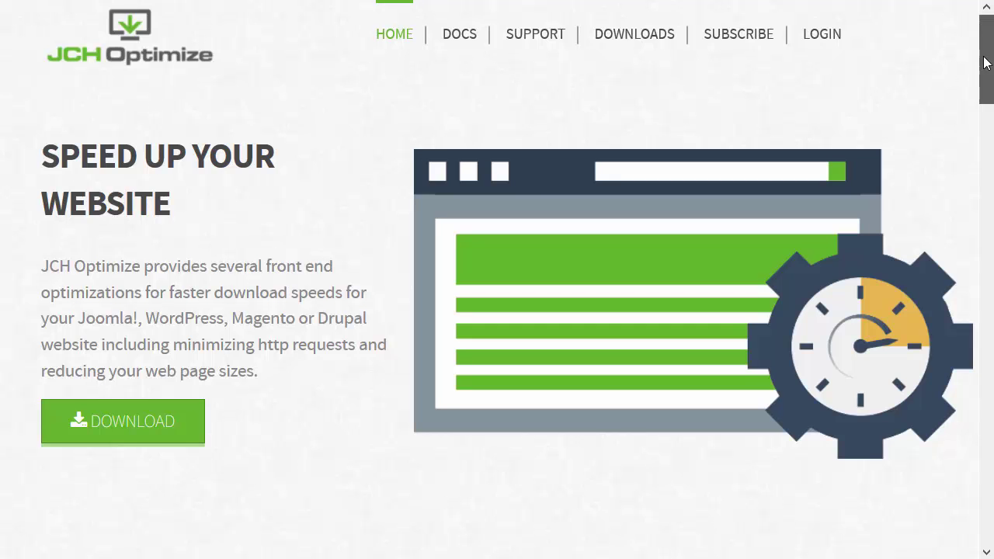
- Scroll the JCH Optimize homepage features and highlight the Minimize Http Requests heading
left_click_drag(987, 62, 986, 229)
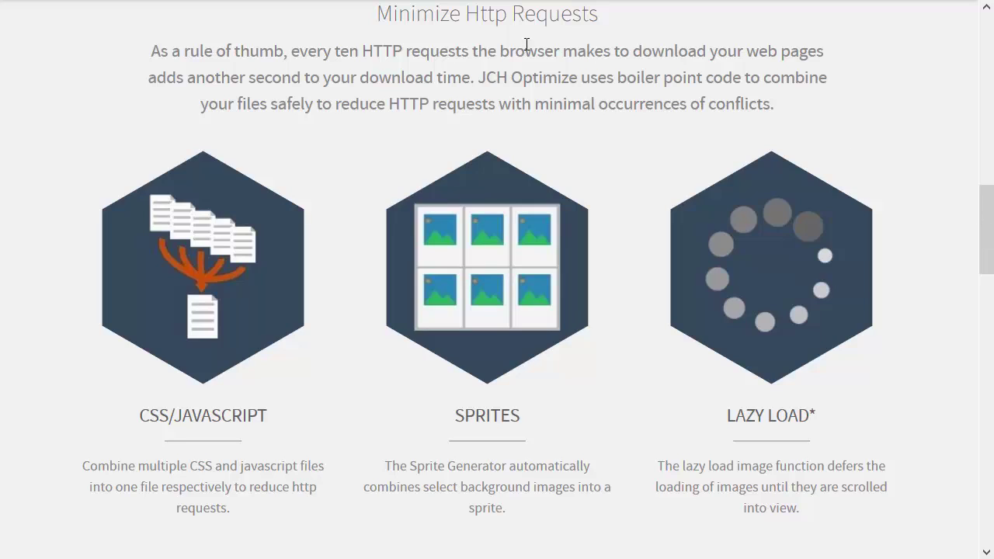
left_click_drag(467, 13, 536, 16)
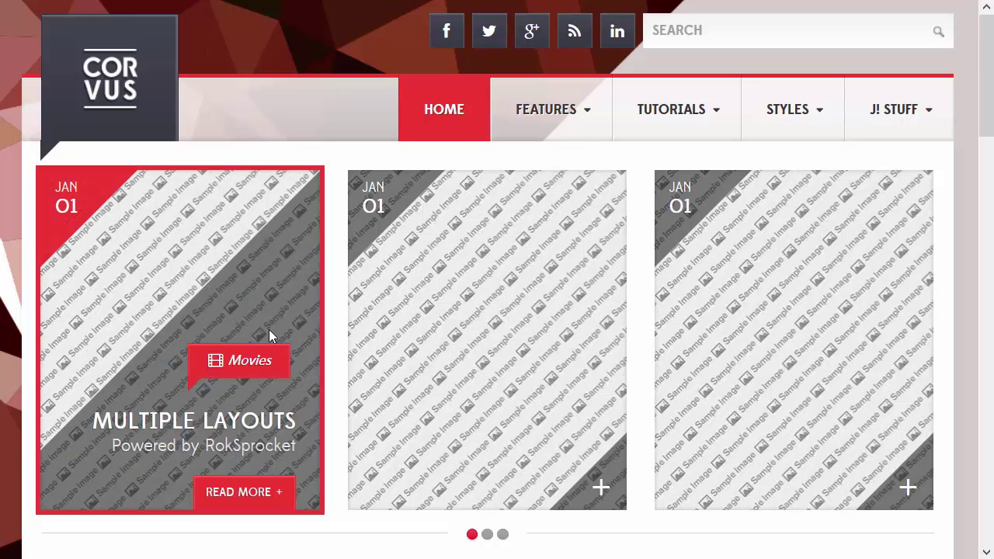
- Look over the article cards on the Corvus demo homepage
mouse_move(558, 352)
mouse_move(767, 389)
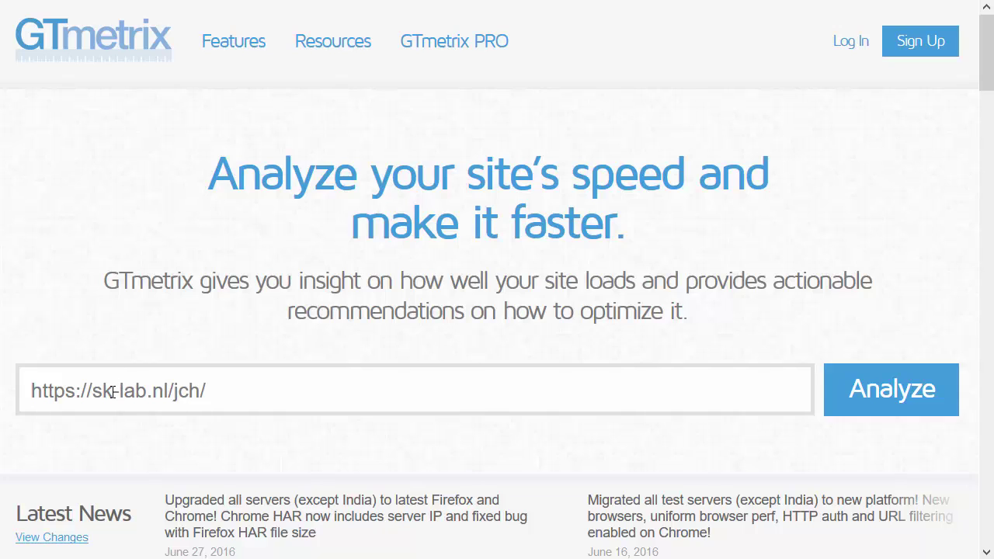
left_click(874, 400)
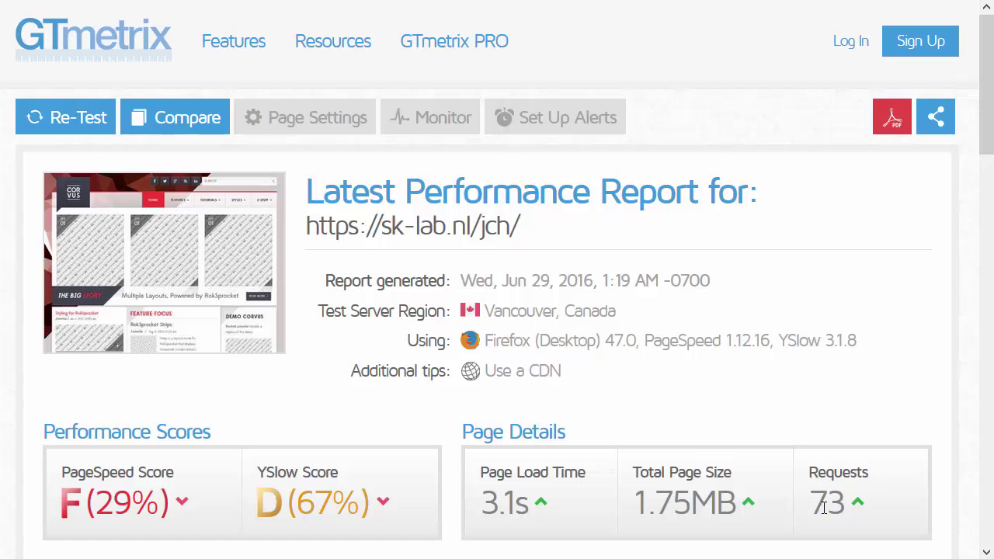
left_click_drag(810, 505, 846, 507)
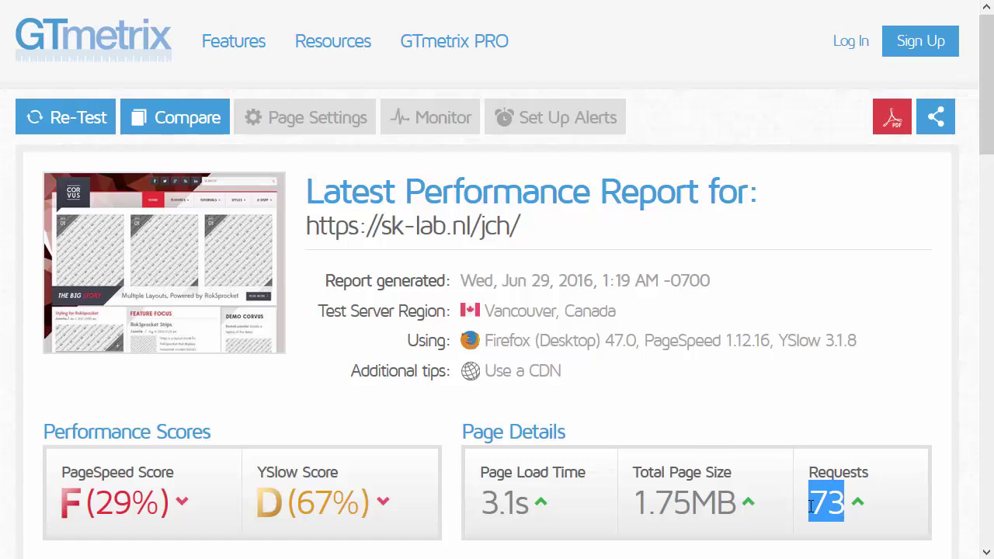
left_click(827, 429)
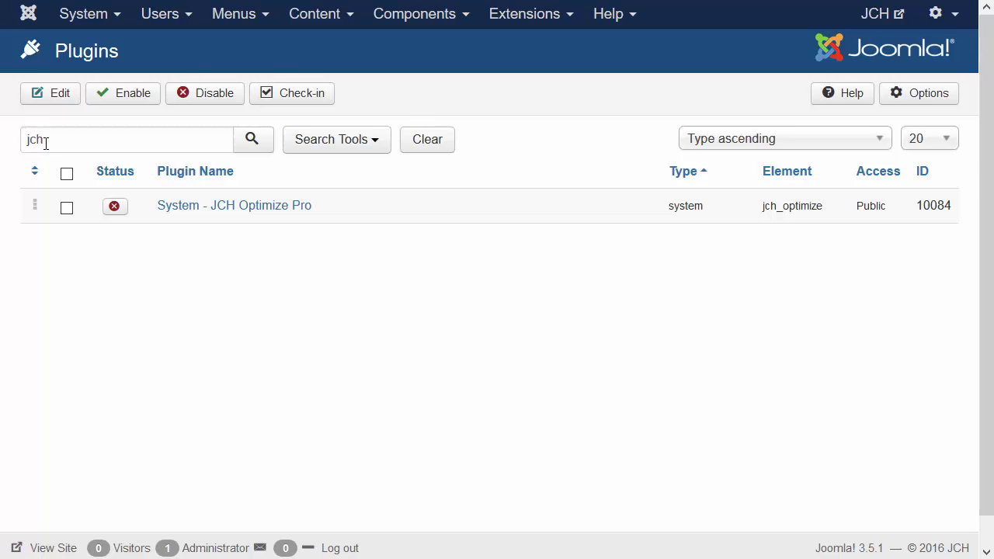
- Set the System - JCH Optimize Pro plugin's status to Enabled on its edit page
left_click(227, 211)
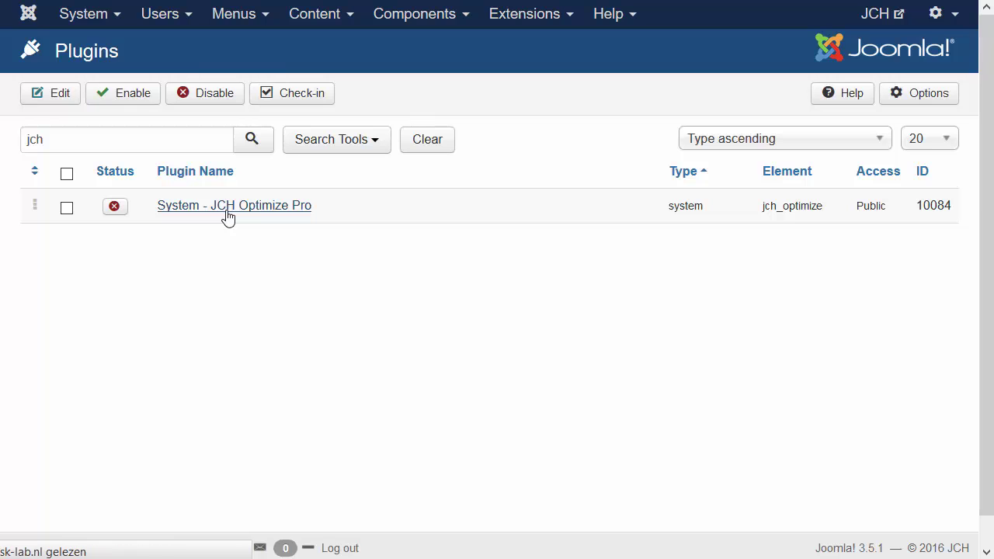
left_click(770, 219)
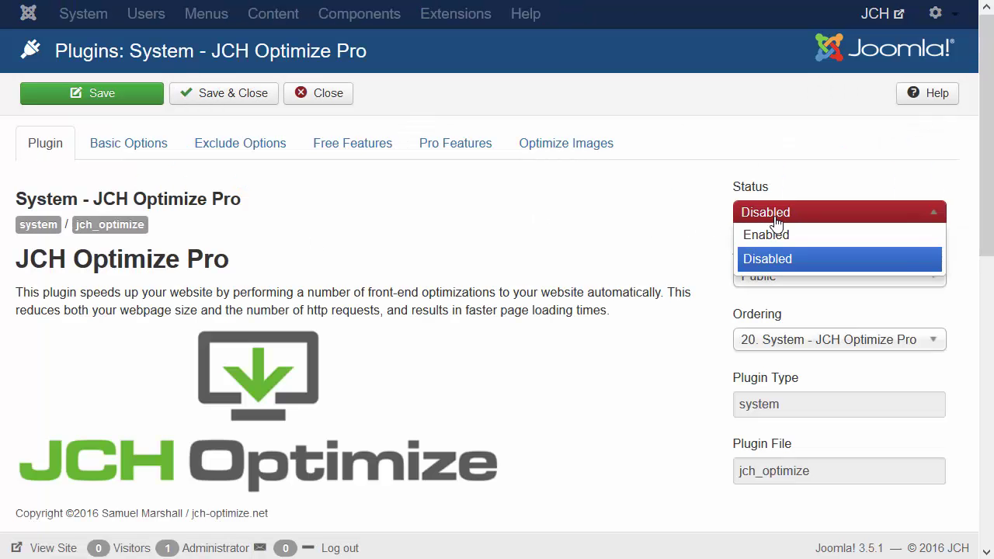
left_click(771, 238)
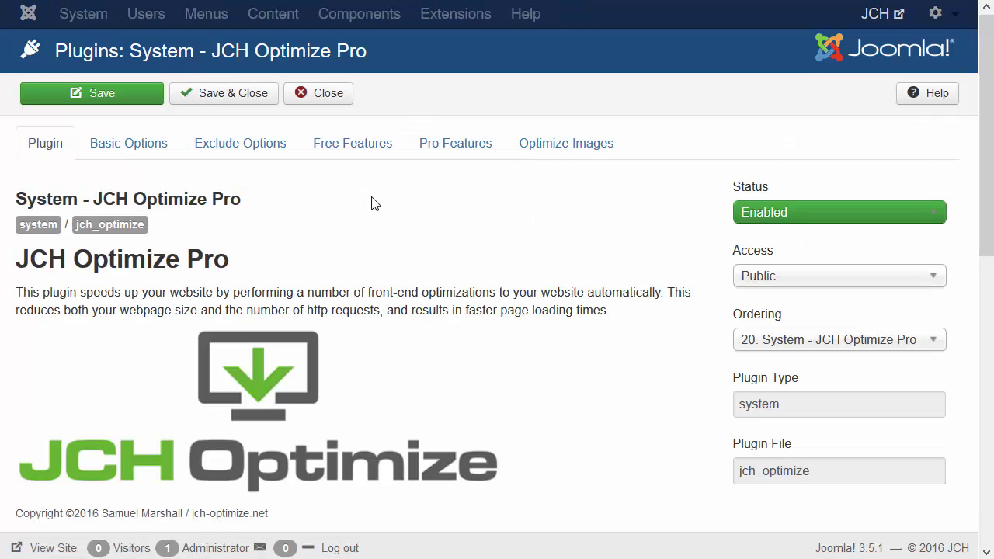
- Apply the Optimum automatic settings preset under Basic Options
left_click(129, 155)
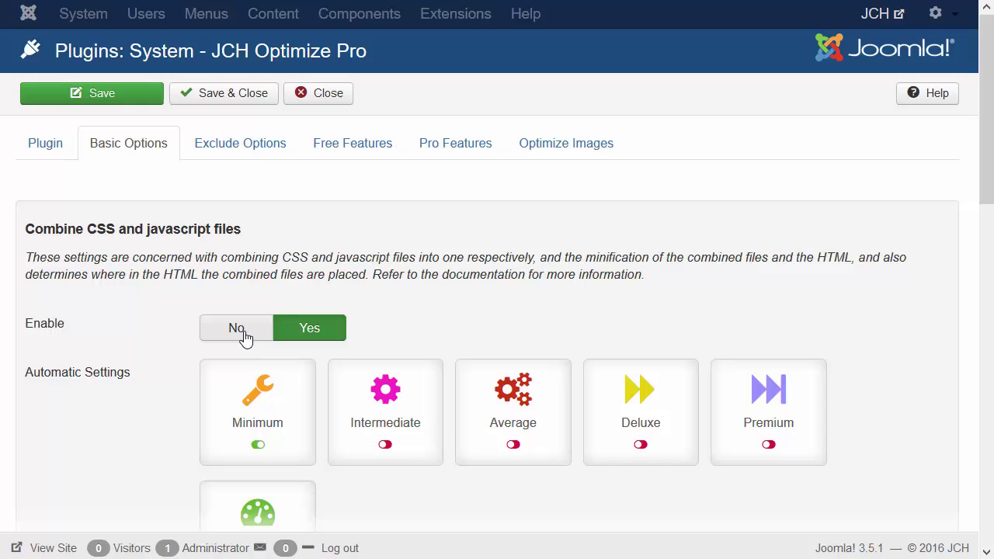
left_click_drag(989, 160, 990, 229)
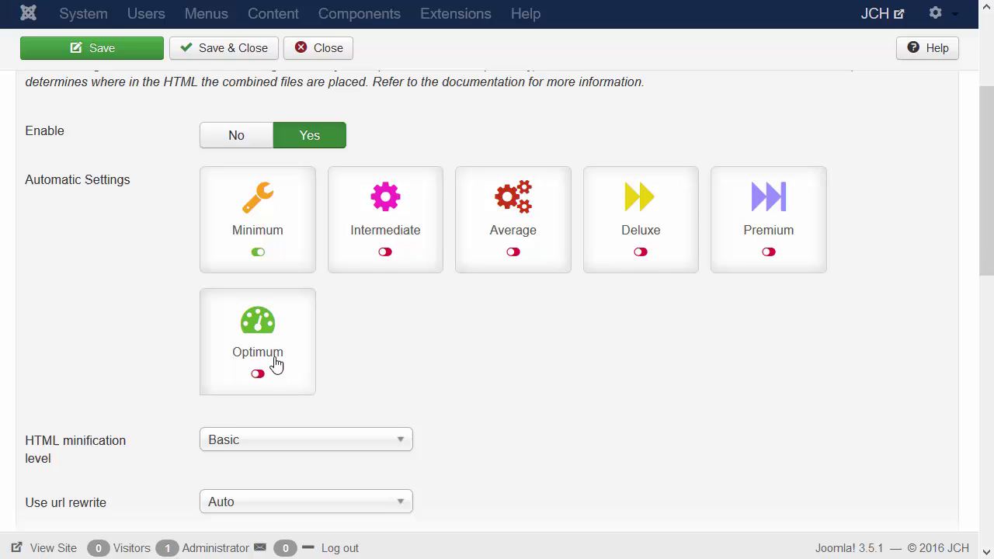
left_click(260, 378)
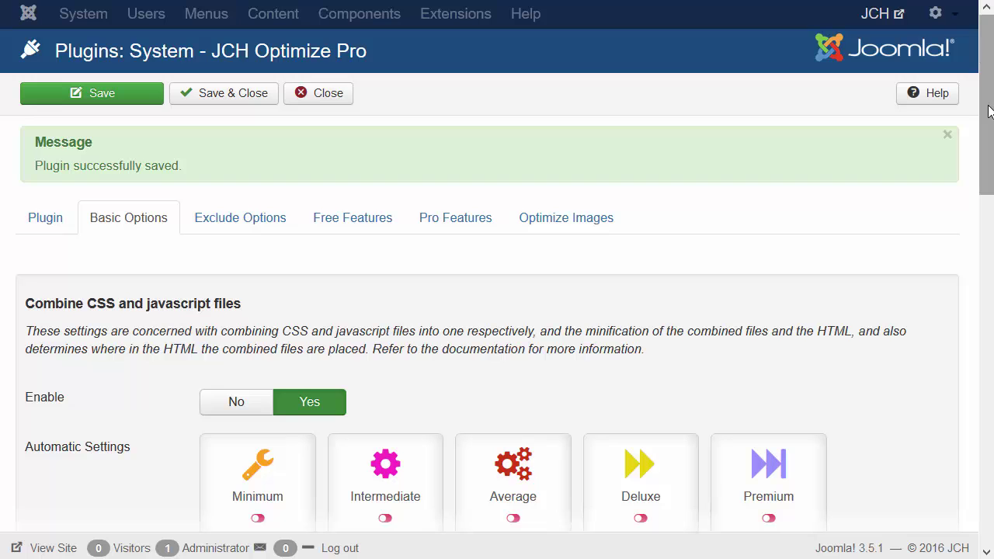
left_click_drag(987, 117, 979, 475)
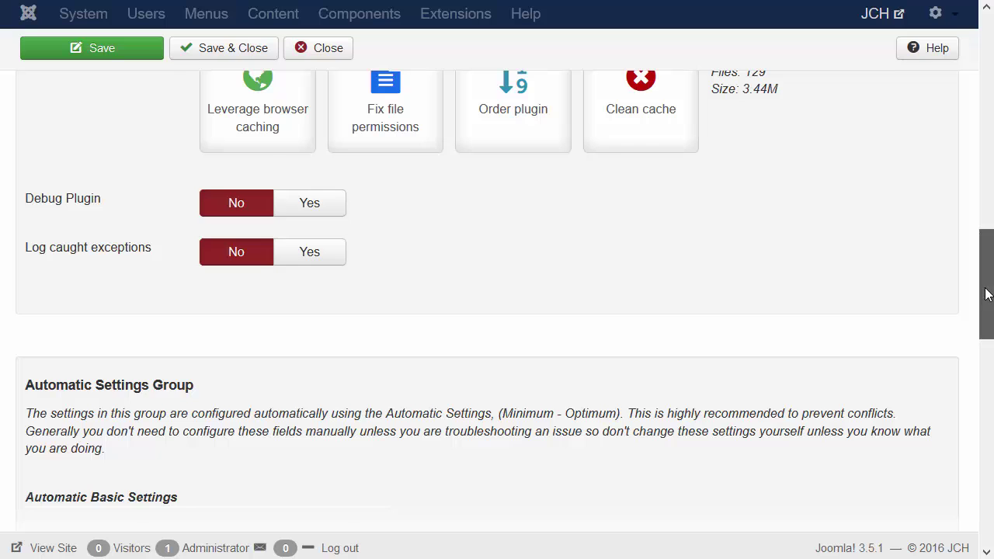
- Set Load javascript asynchronously to No in the Automatic Pro Settings
left_click_drag(987, 293, 983, 362)
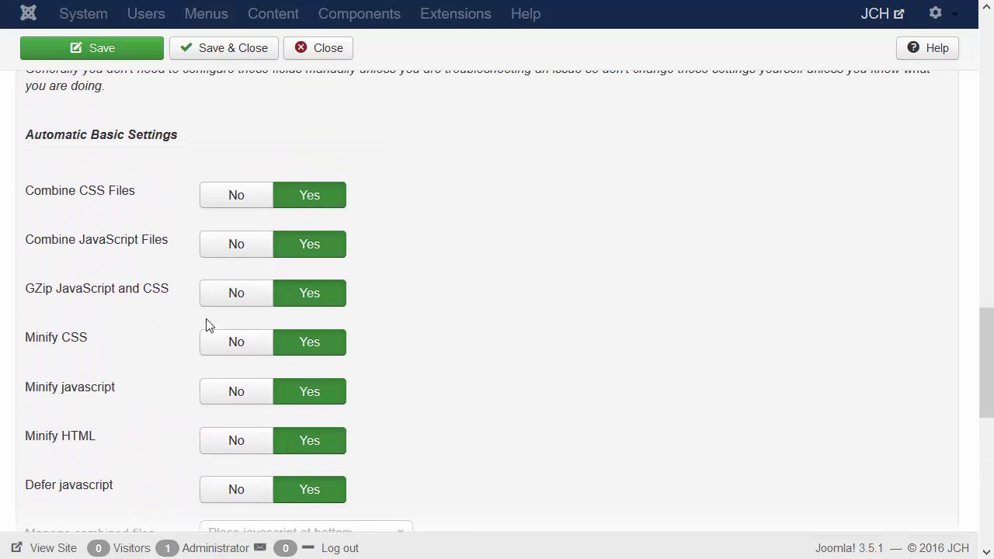
left_click_drag(987, 380, 969, 520)
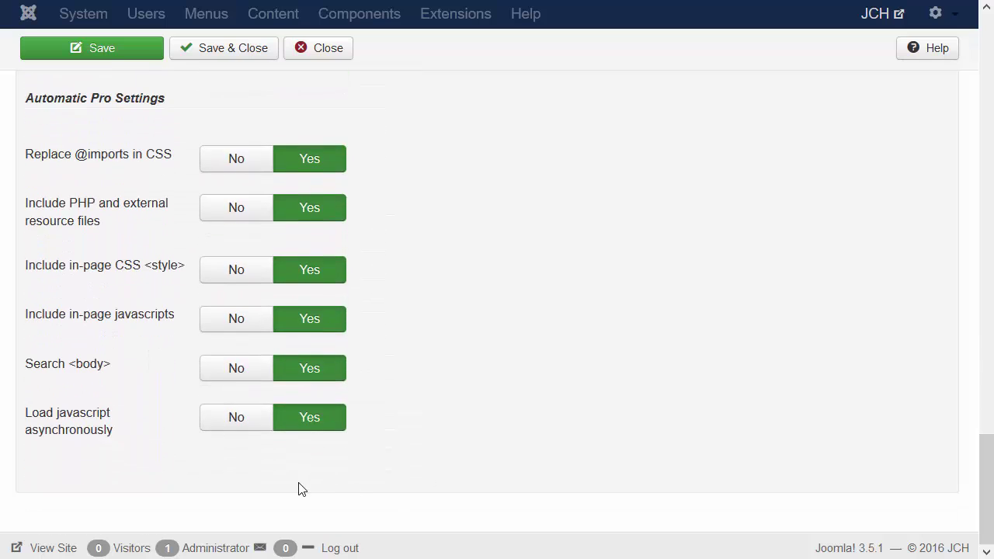
left_click(236, 419)
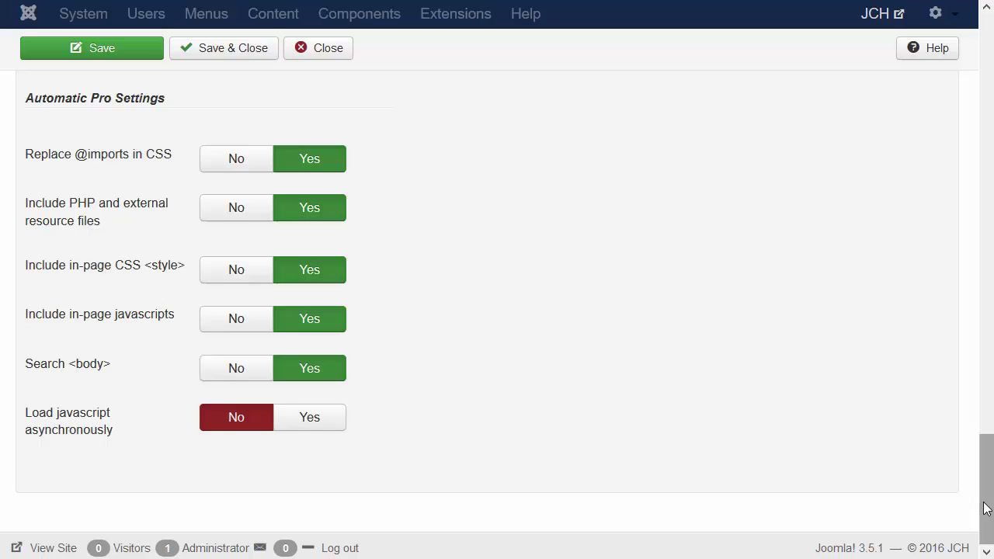
left_click_drag(985, 505, 986, 265)
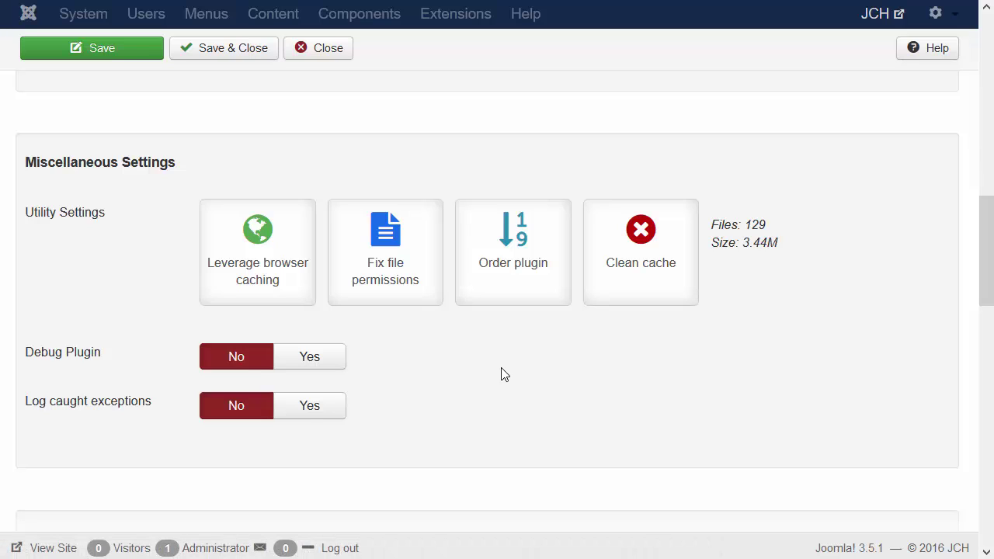
- Put the plugin in recommended order and add leverage browser caching codes to .htaccess
left_click(513, 279)
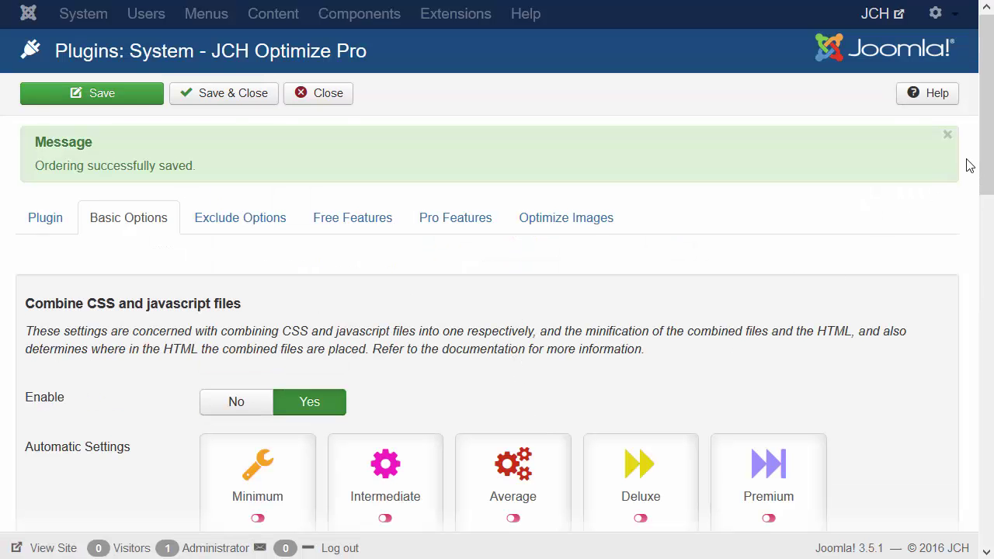
left_click_drag(974, 133, 982, 458)
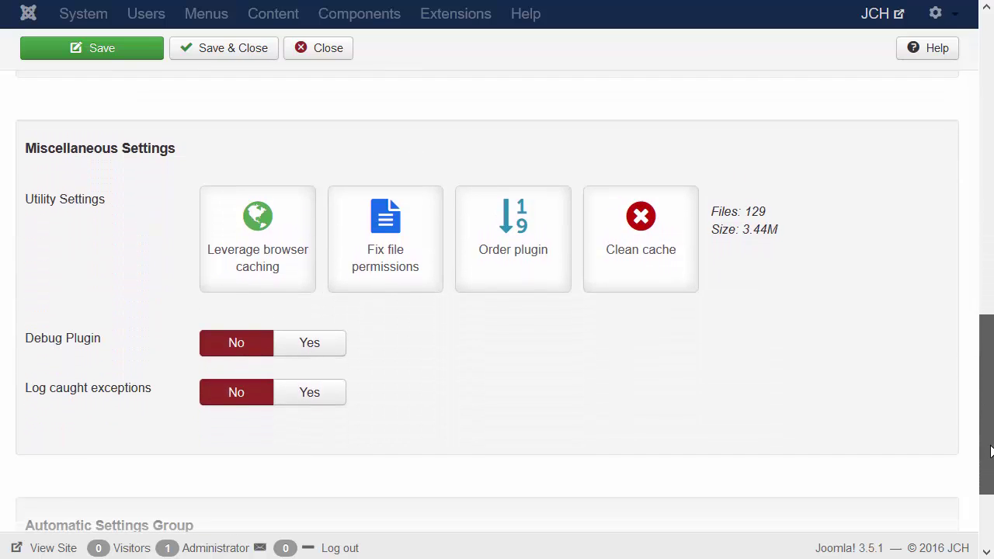
left_click(250, 268)
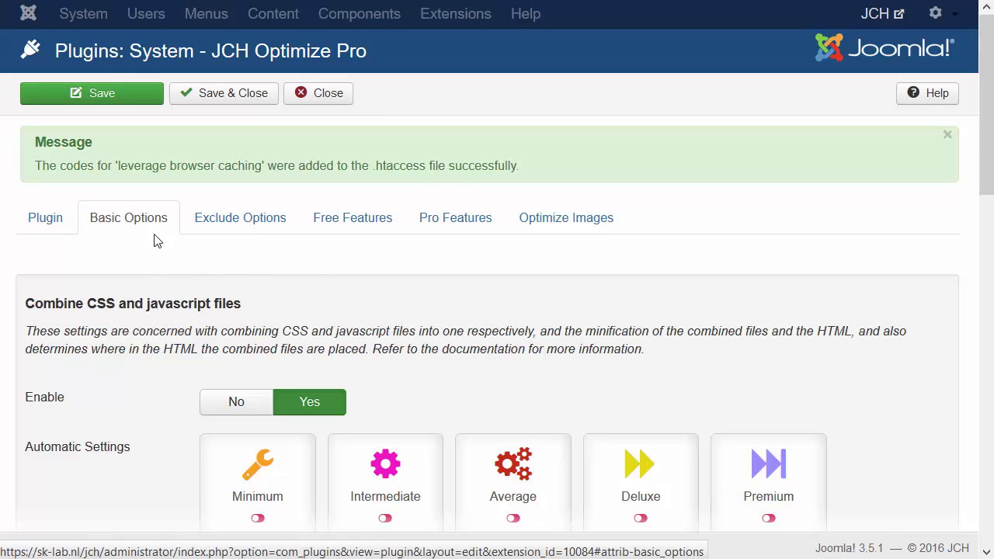
left_click(236, 225)
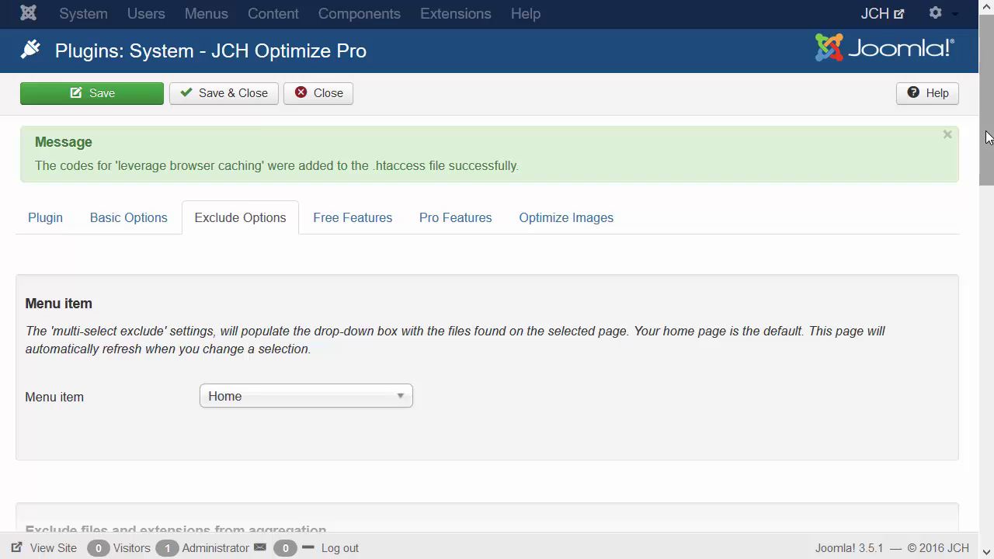
left_click_drag(988, 136, 983, 285)
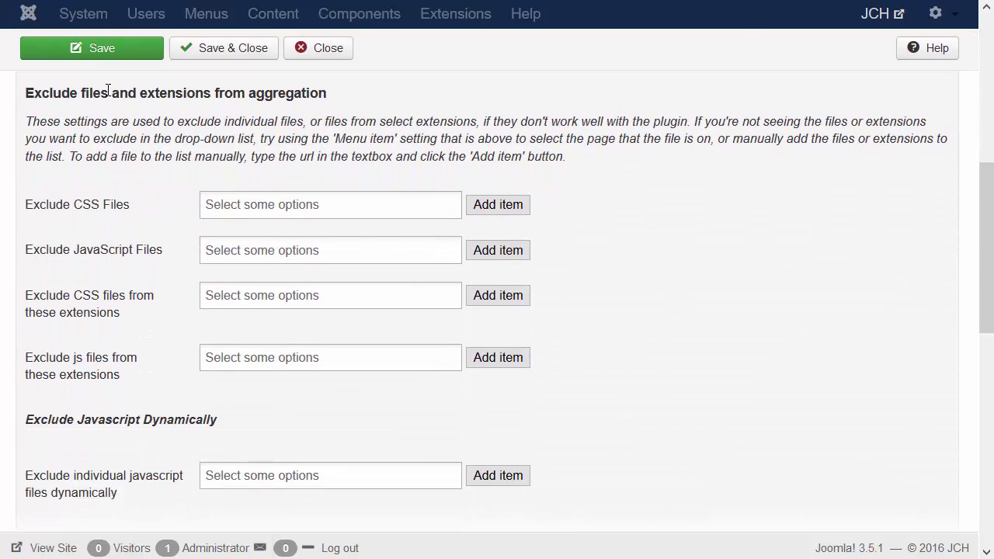
left_click(272, 206)
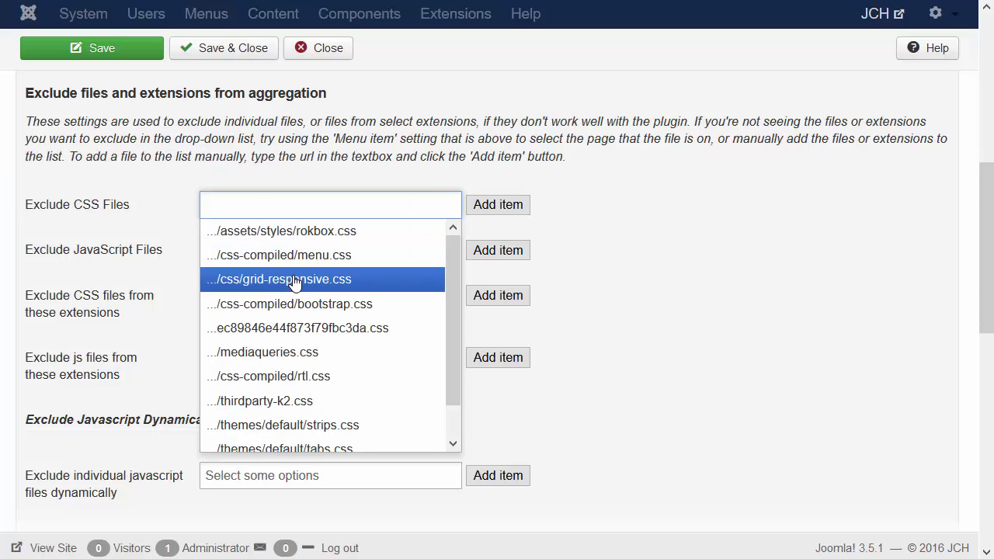
scroll(452, 433, "down", 1)
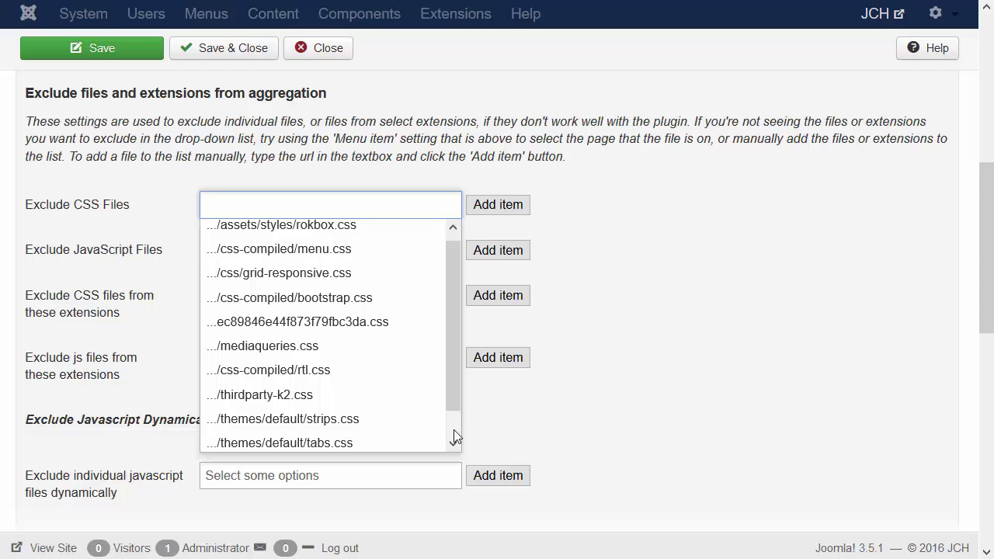
left_click(763, 335)
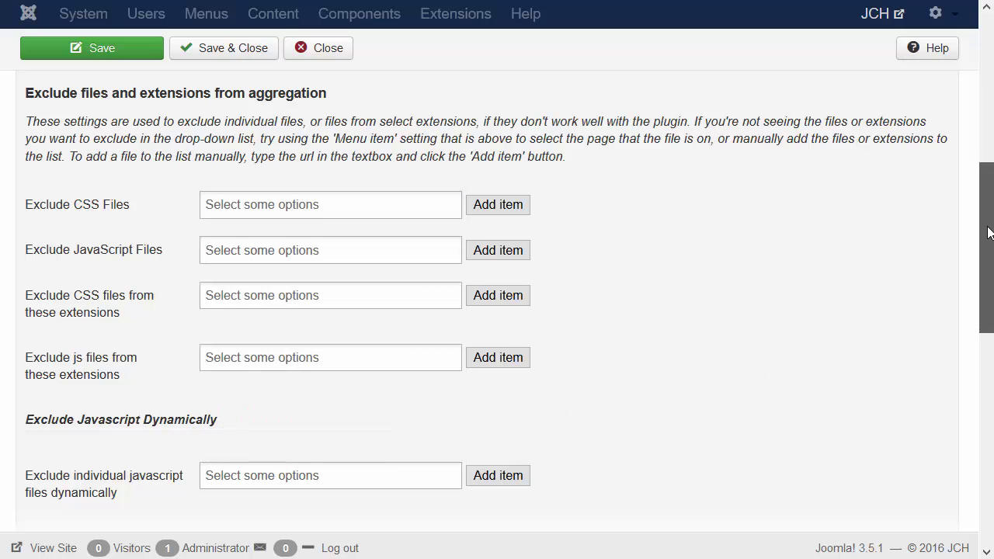
left_click_drag(990, 222, 989, 246)
mouse_move(96, 239)
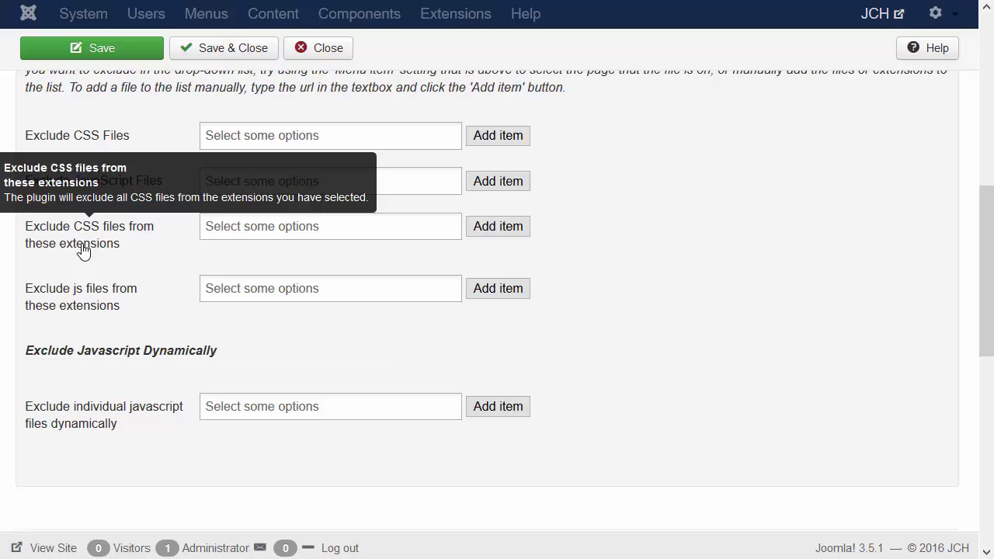
left_click(284, 231)
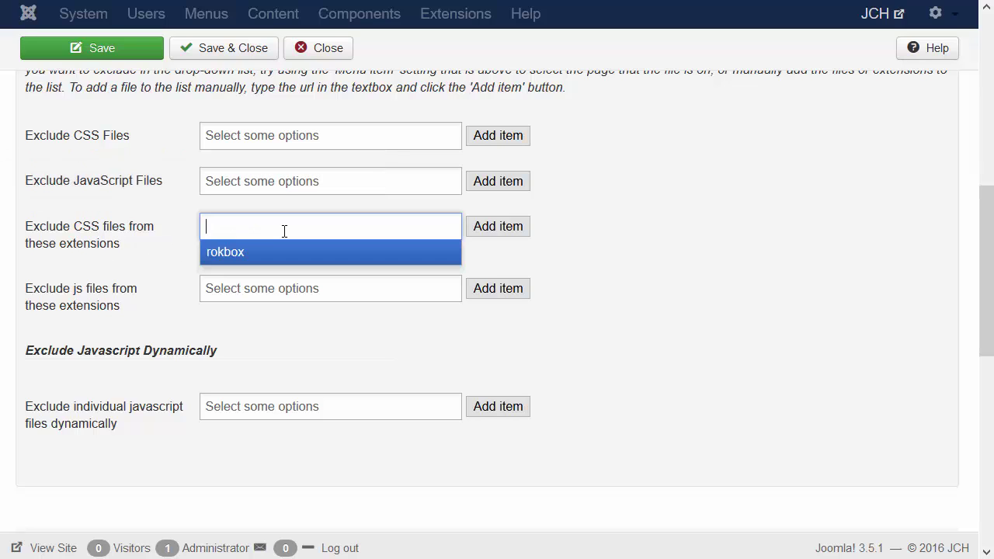
left_click(256, 263)
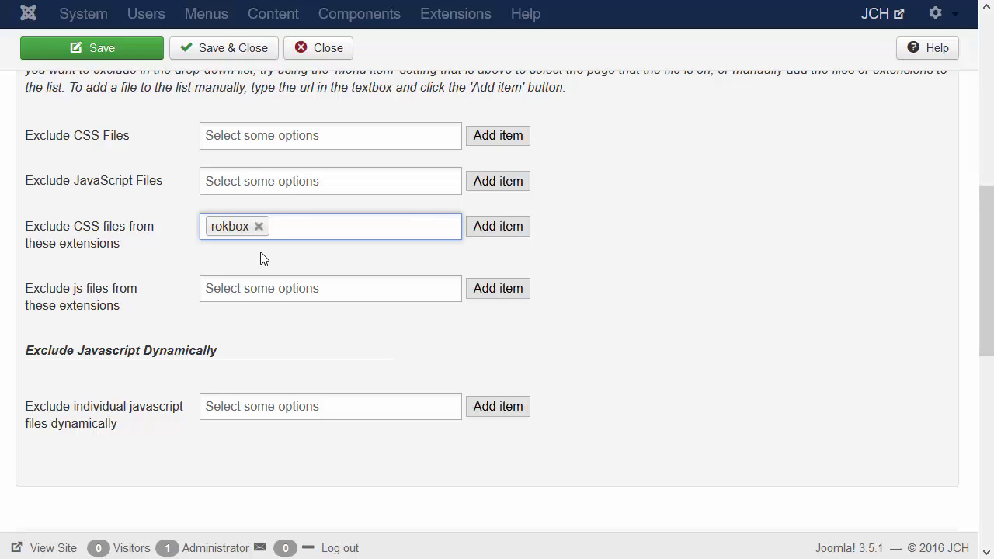
left_click(259, 226)
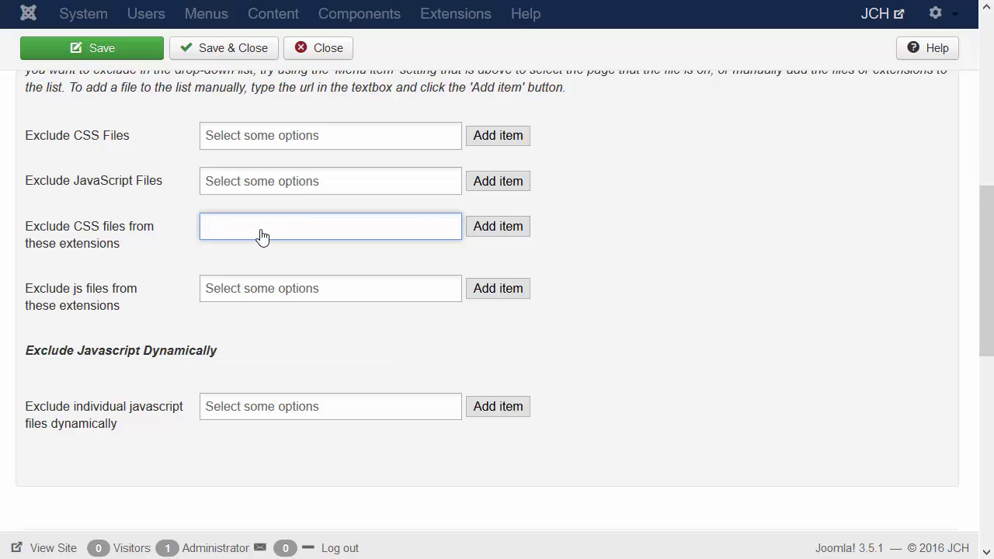
left_click_drag(983, 258, 984, 446)
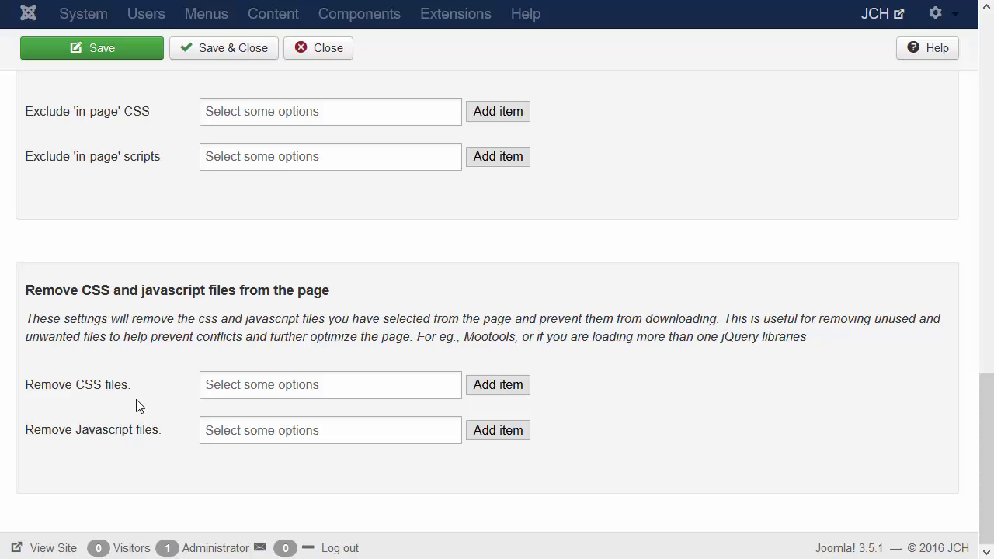
left_click(228, 432)
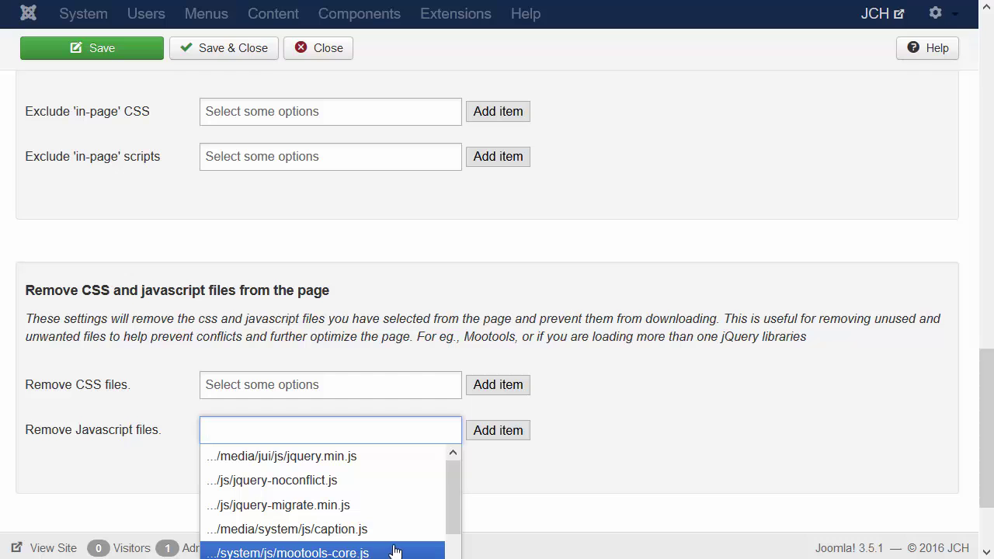
left_click(698, 470)
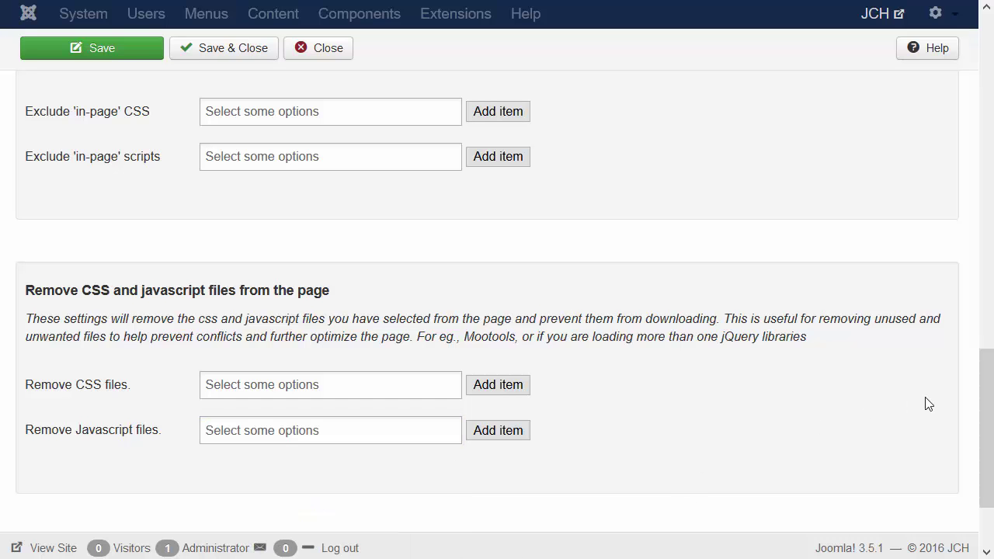
left_click_drag(985, 383, 986, 48)
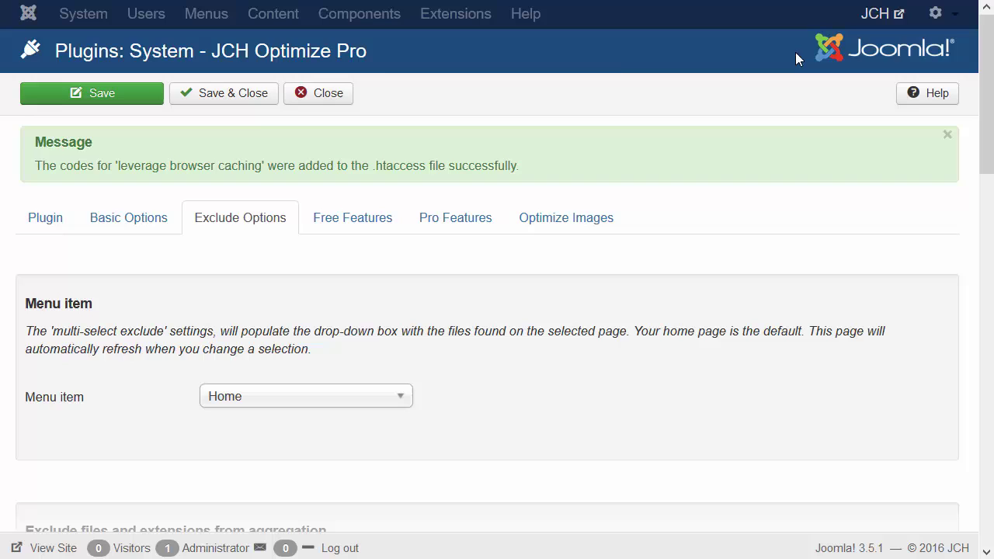
- On the Free Features tab, set Add Image Attributes Enable to Yes
left_click(346, 229)
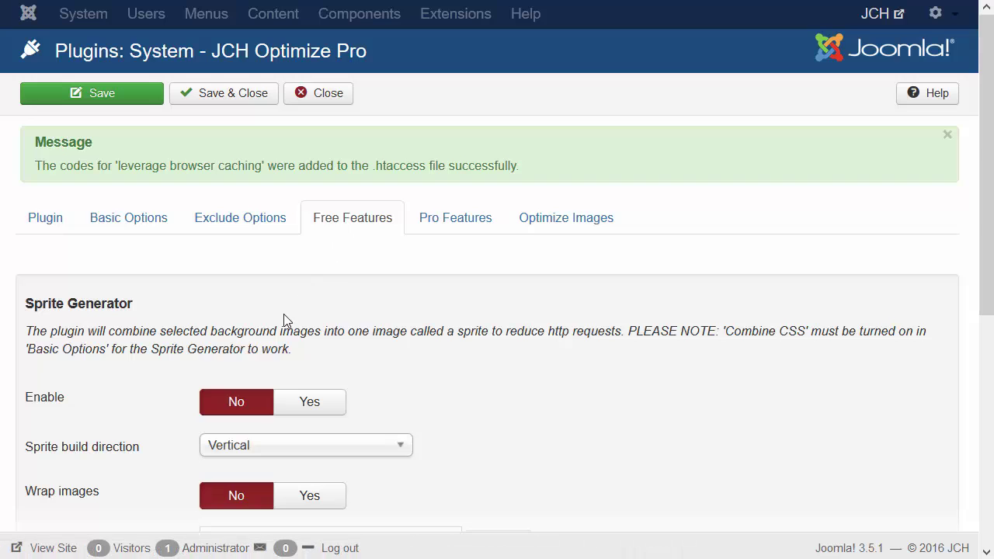
left_click_drag(984, 233, 983, 462)
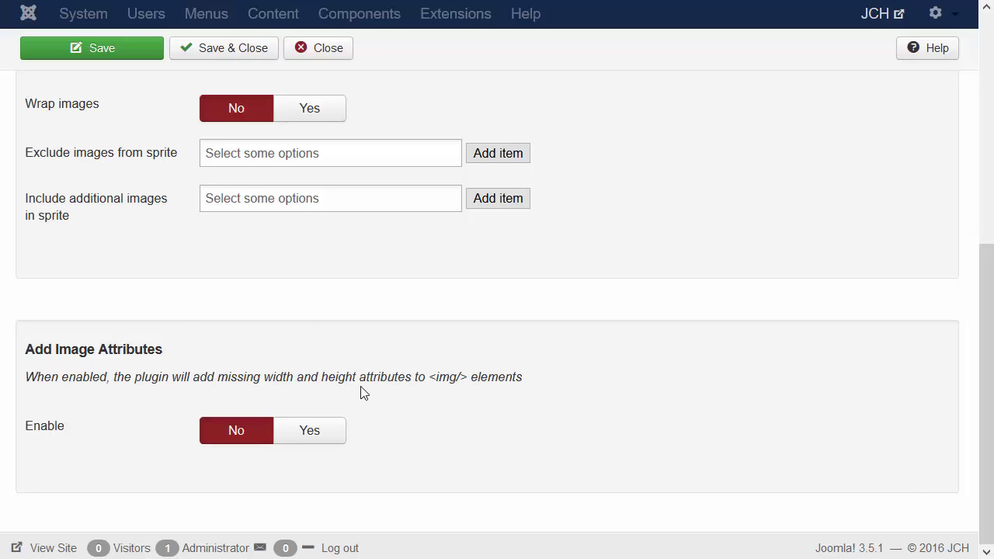
left_click(311, 436)
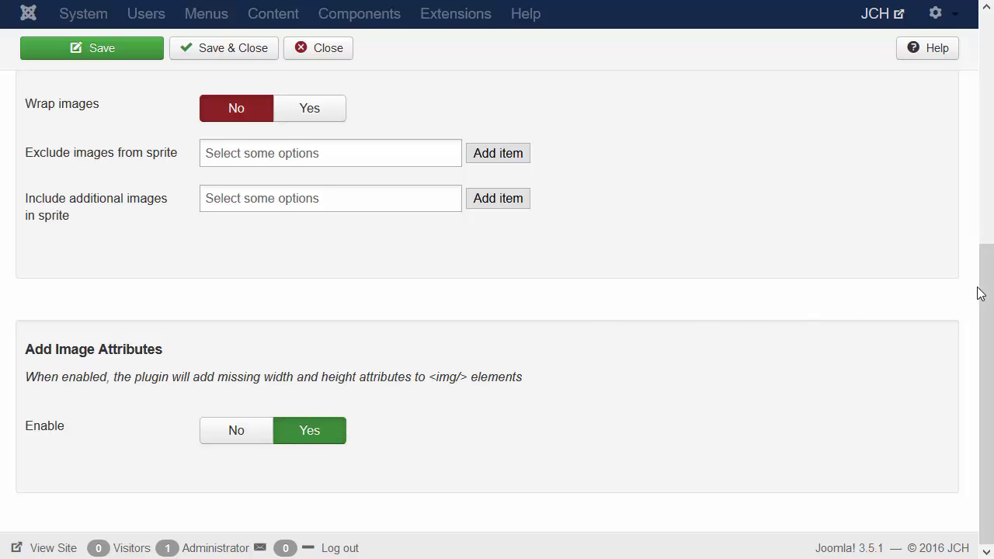
left_click_drag(980, 293, 959, 49)
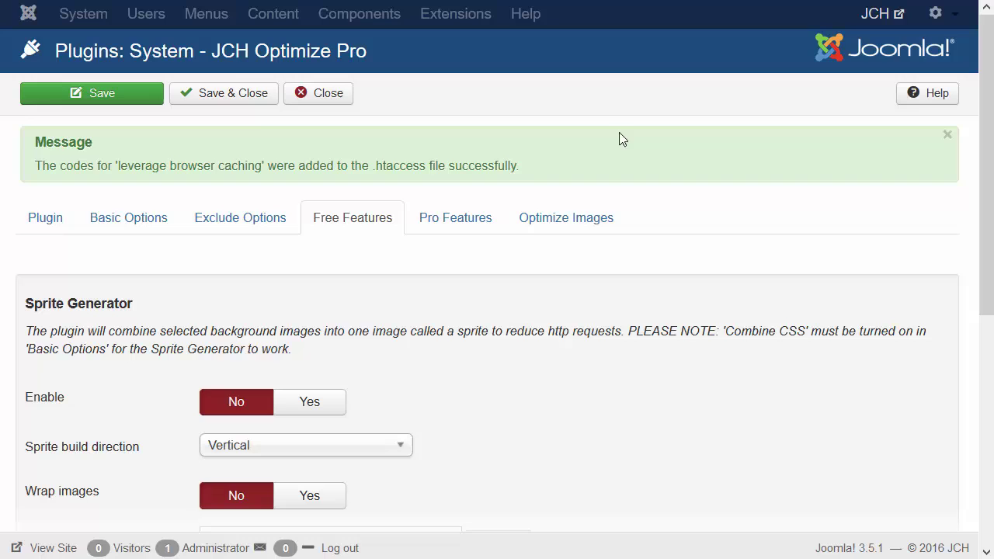
- Select the Download ID field and review the CDN, Lazy Load and CSS Delivery options
left_click(457, 233)
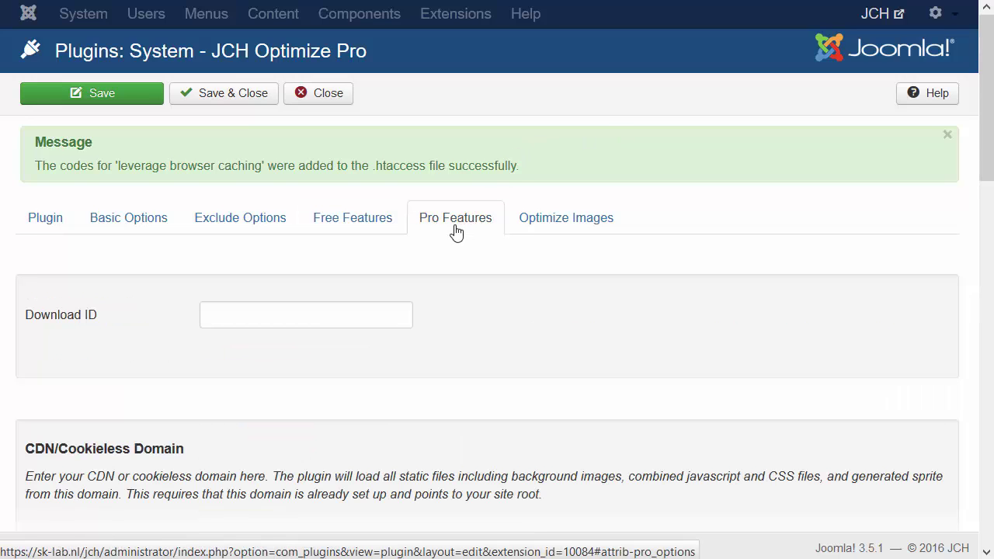
left_click(312, 314)
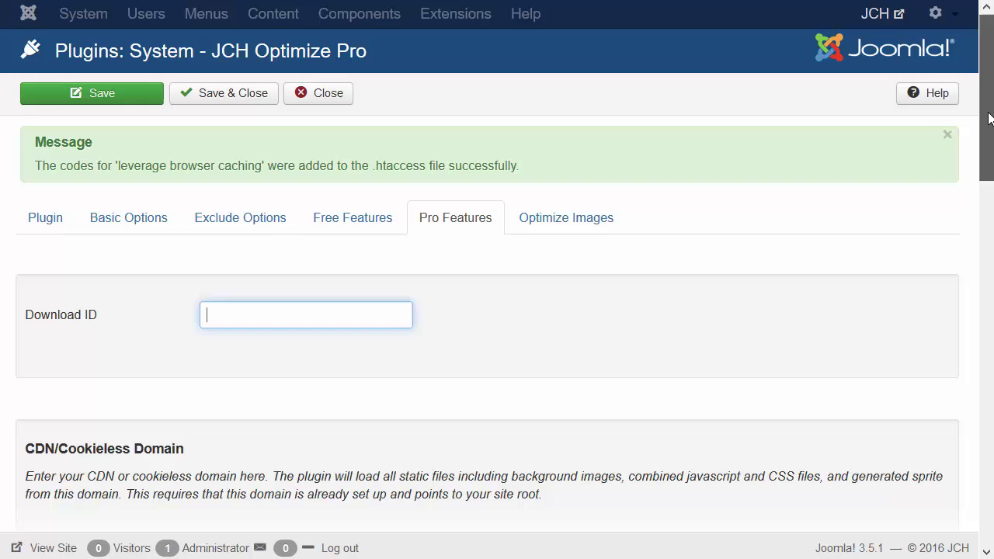
left_click_drag(990, 118, 988, 236)
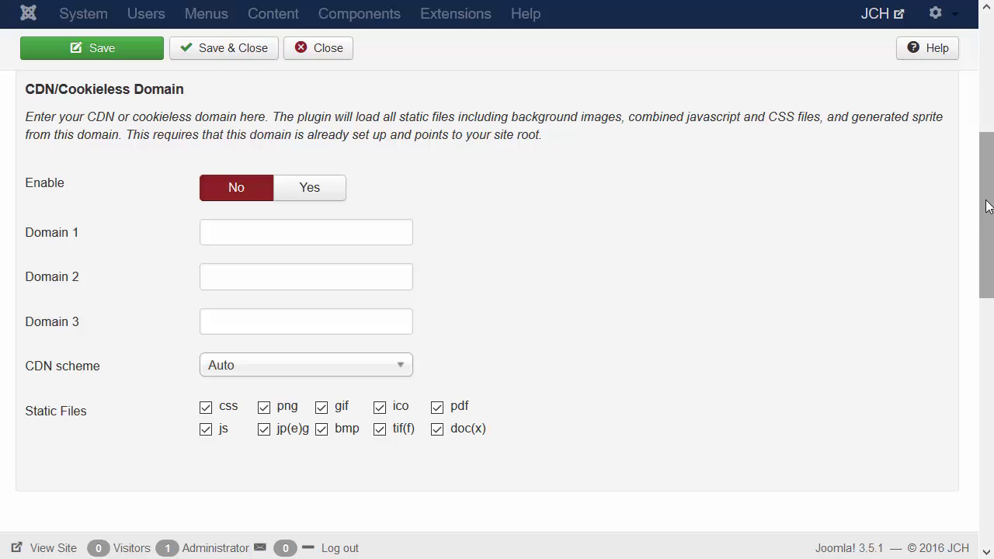
left_click_drag(988, 206, 988, 354)
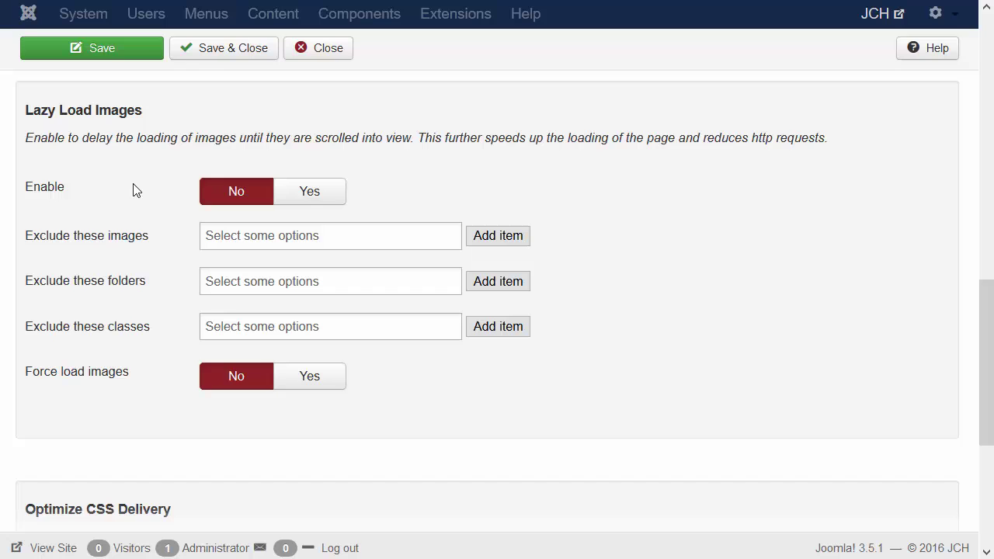
left_click_drag(984, 315, 984, 403)
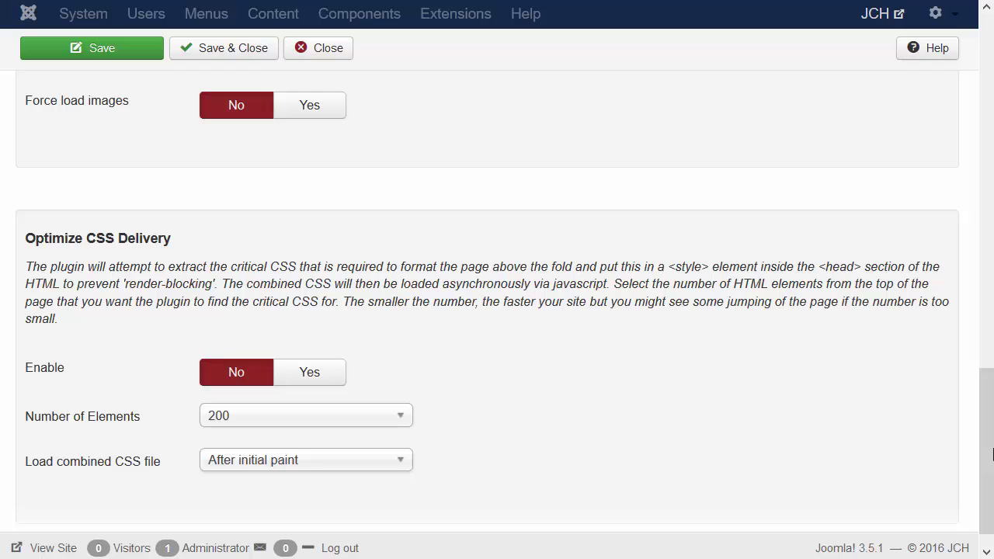
left_click_drag(986, 466, 981, 116)
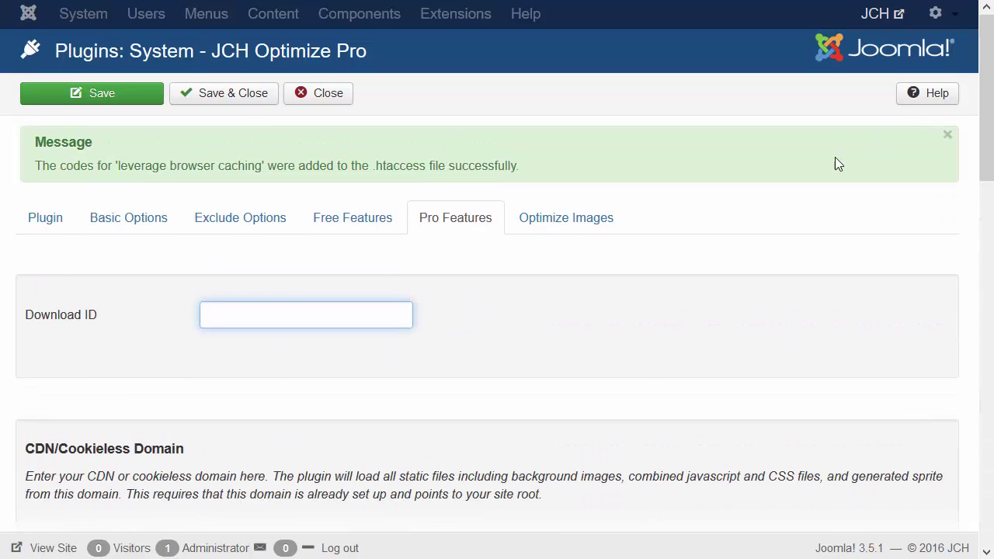
- Tick the images folder under Optimize Images, try optimizing, and dismiss the Download ID alert
left_click(556, 224)
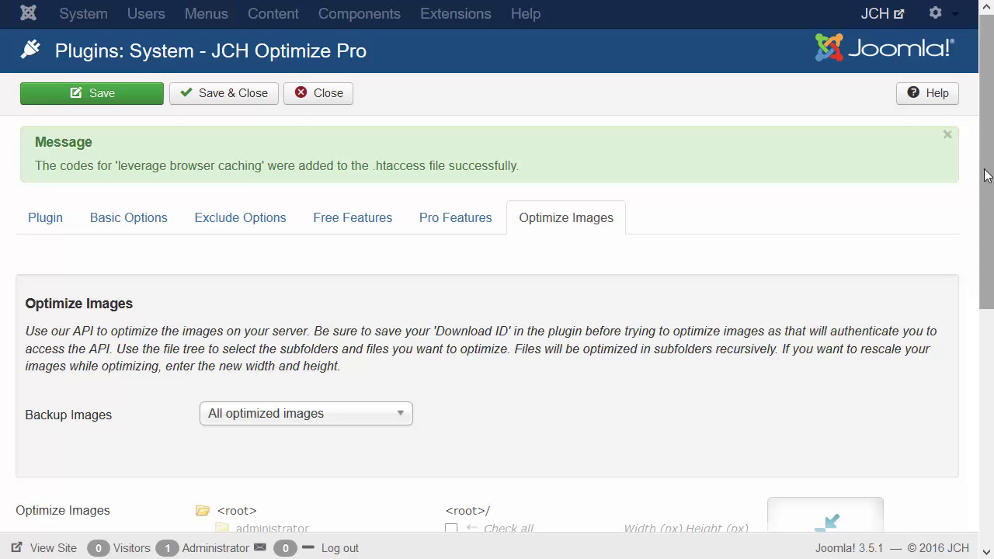
left_click_drag(983, 187, 992, 365)
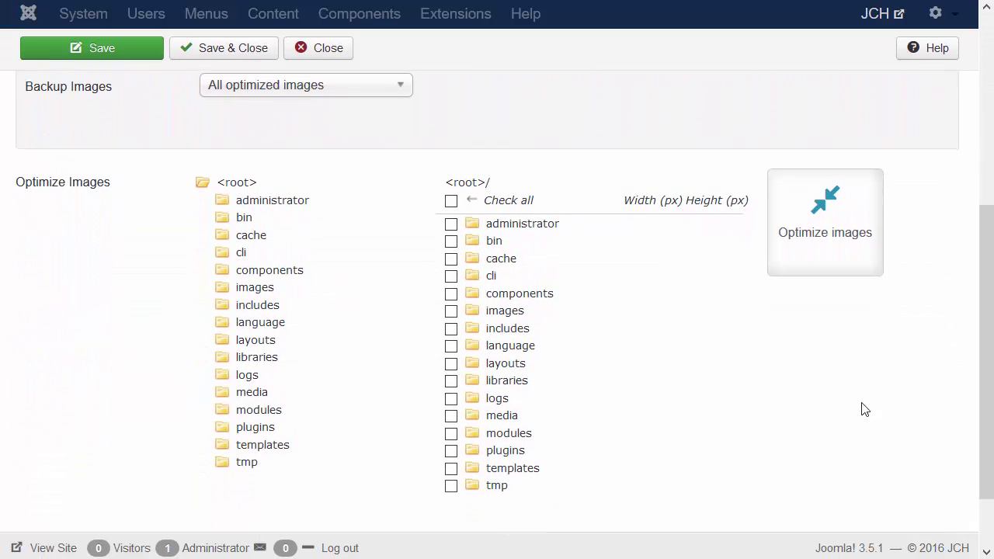
left_click(450, 314)
left_click(847, 240)
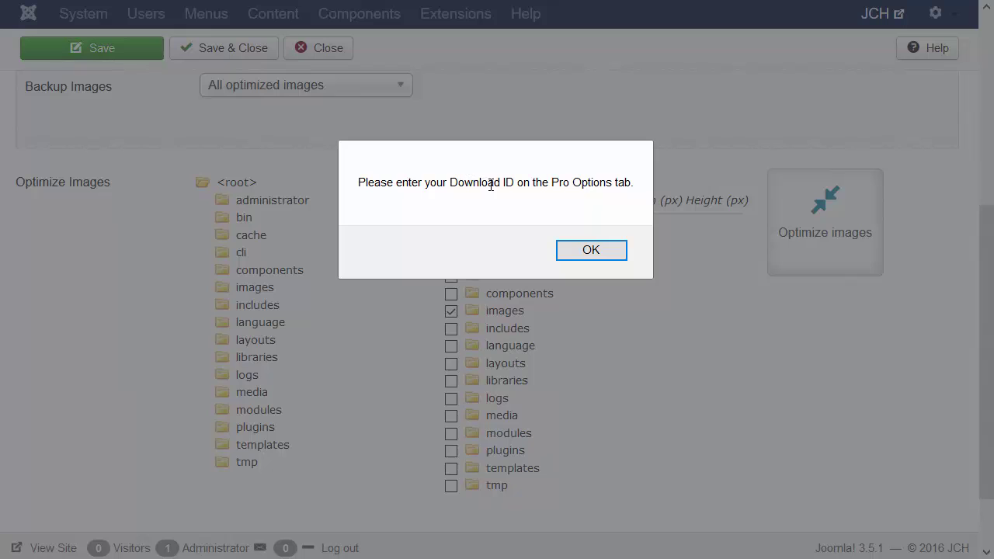
left_click(591, 251)
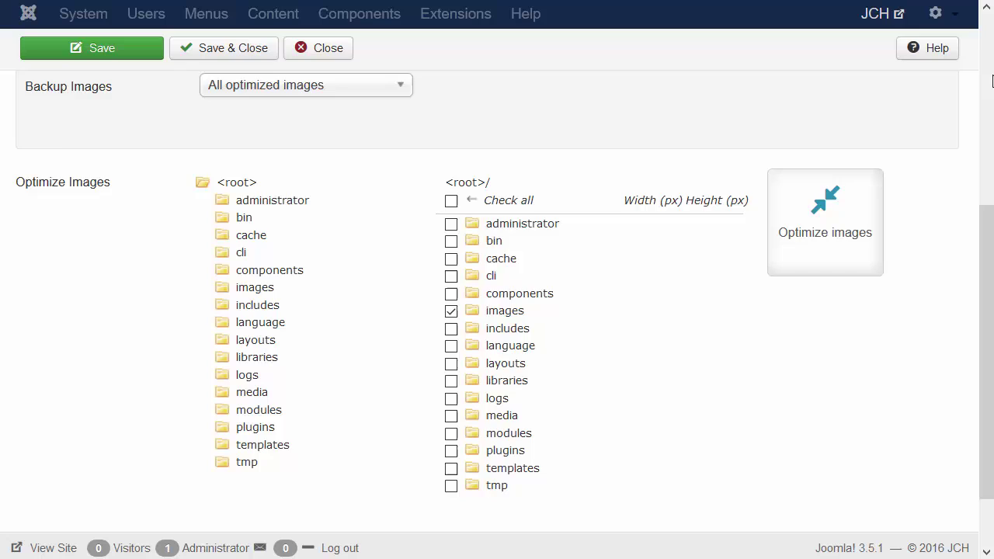
scroll(987, 86, "up", 3)
scroll(992, 82, "up", 2)
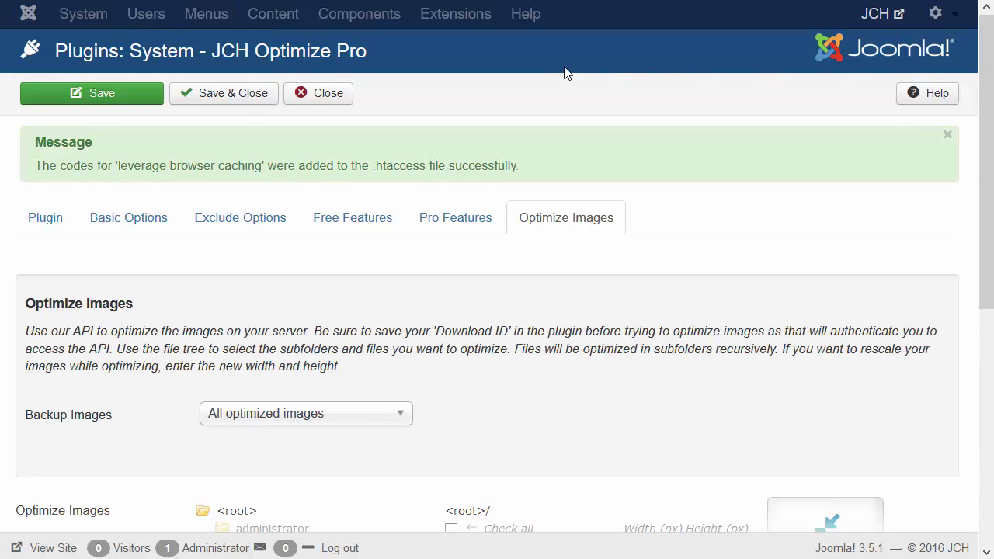
- Save the JCH Optimize Pro plugin settings and confirm the Corvus home page still renders
left_click(93, 94)
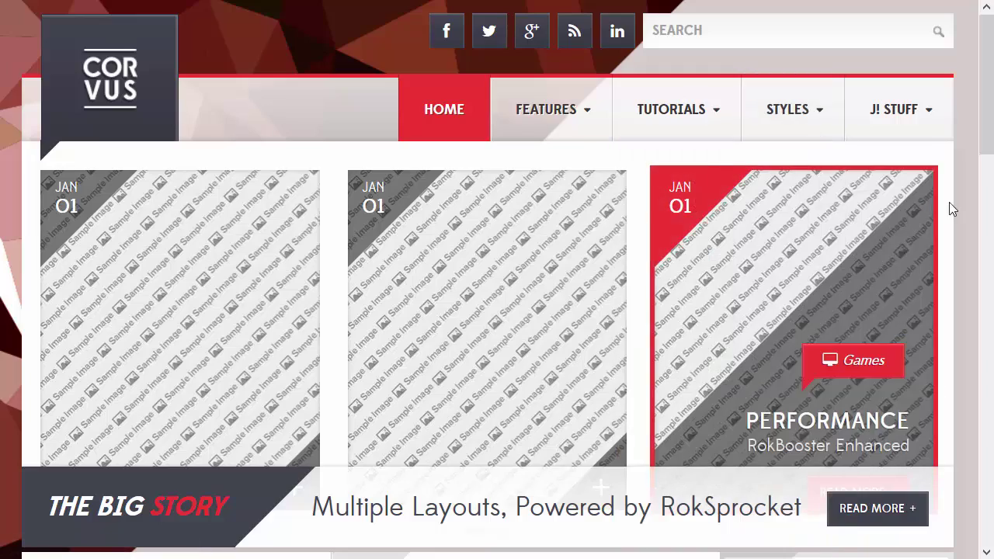
mouse_move(983, 85)
left_mouse_down()
mouse_move(987, 486)
mouse_move(979, 79)
left_mouse_up()
mouse_move(917, 94)
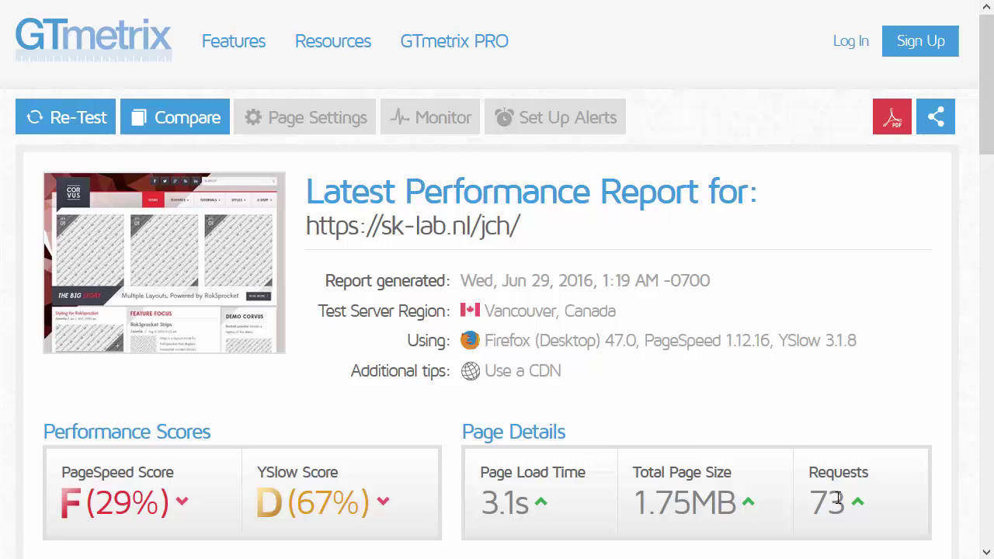
left_click(65, 127)
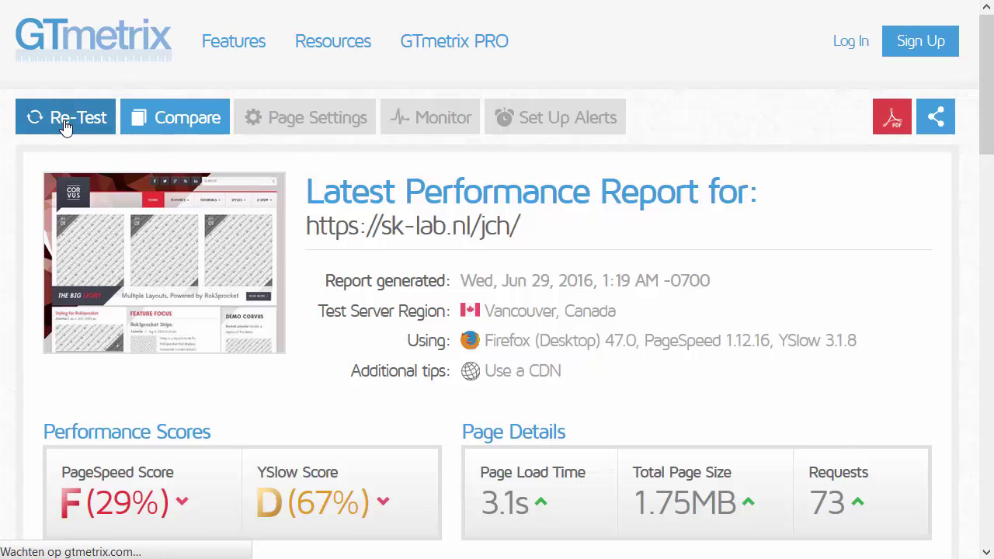